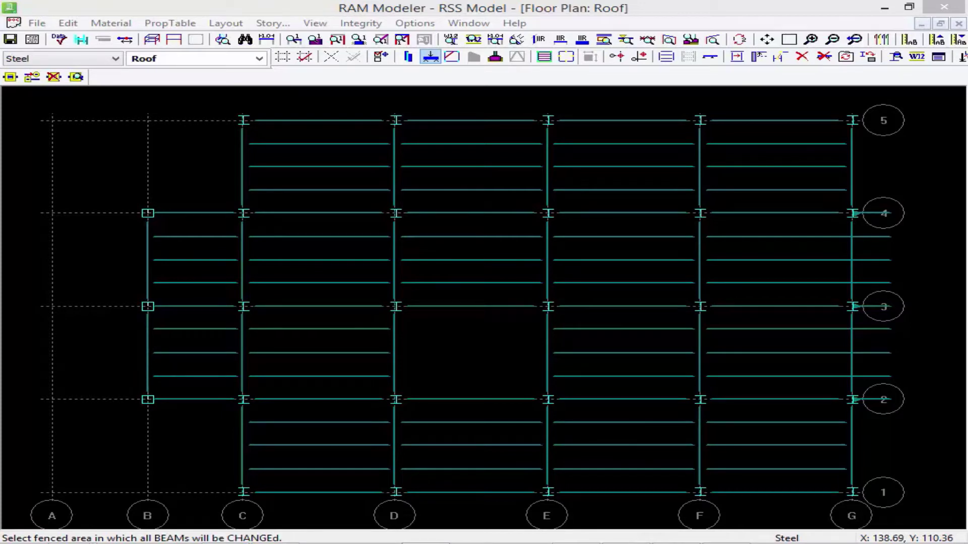
- Place single on-grid steel columns at grid intersections A-4, A-3 and A-2
left_click(409, 58)
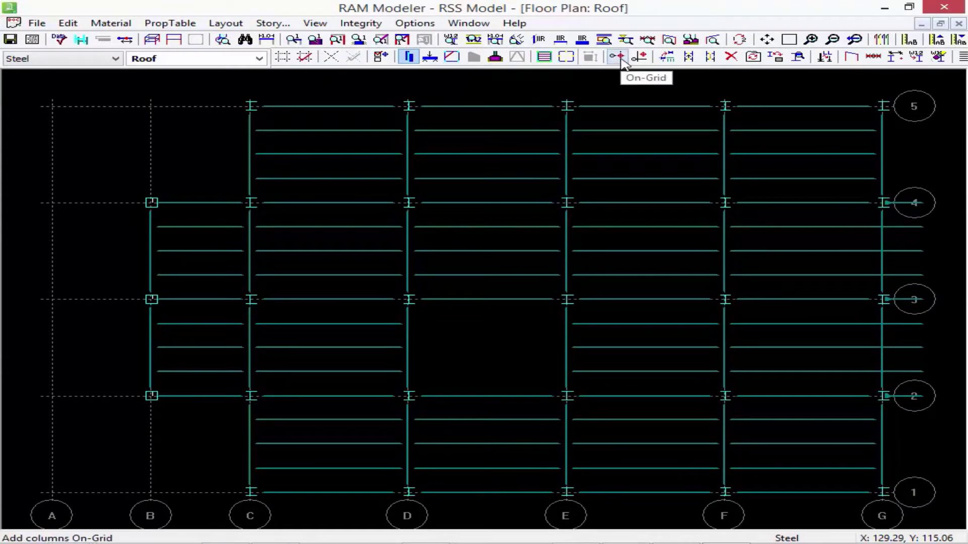
left_click(622, 59)
left_click(360, 402)
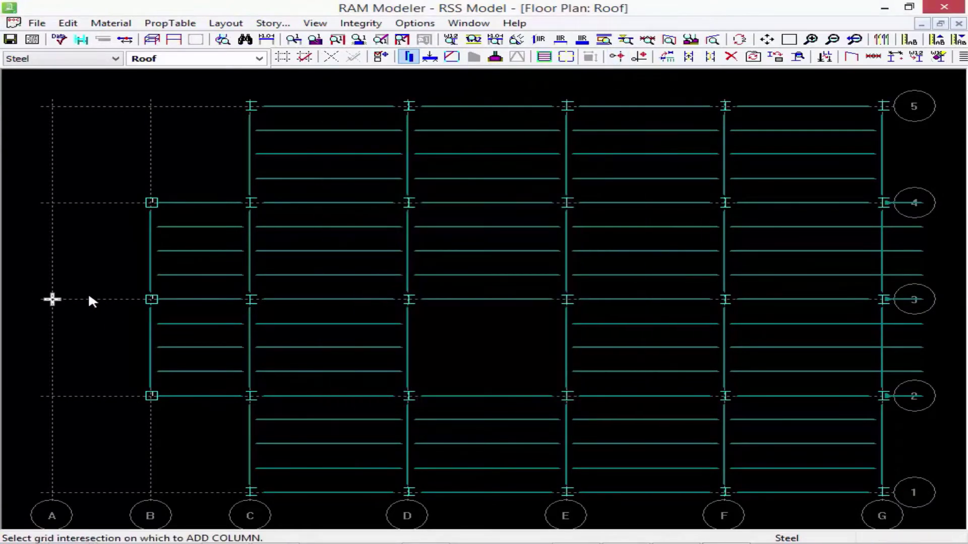
left_click(47, 200)
left_click(46, 283)
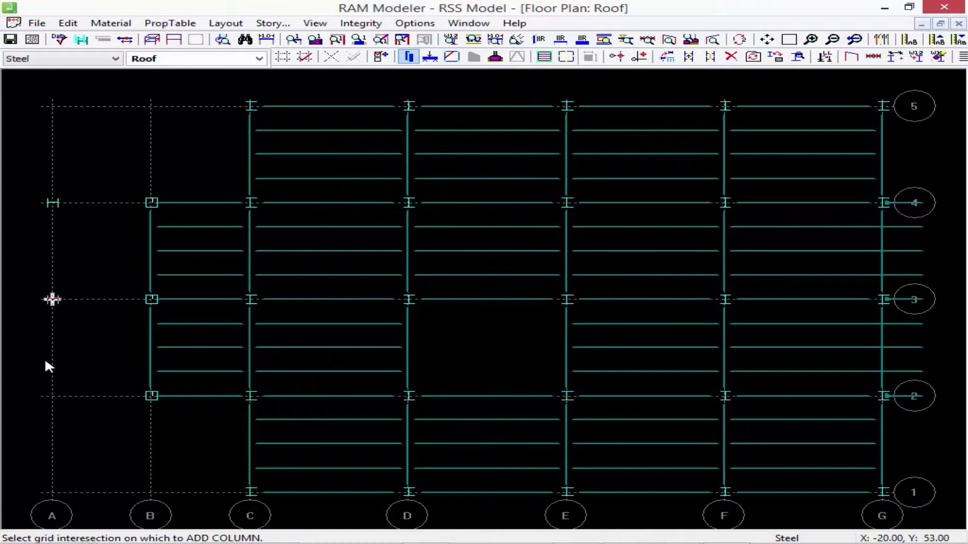
left_click(50, 376)
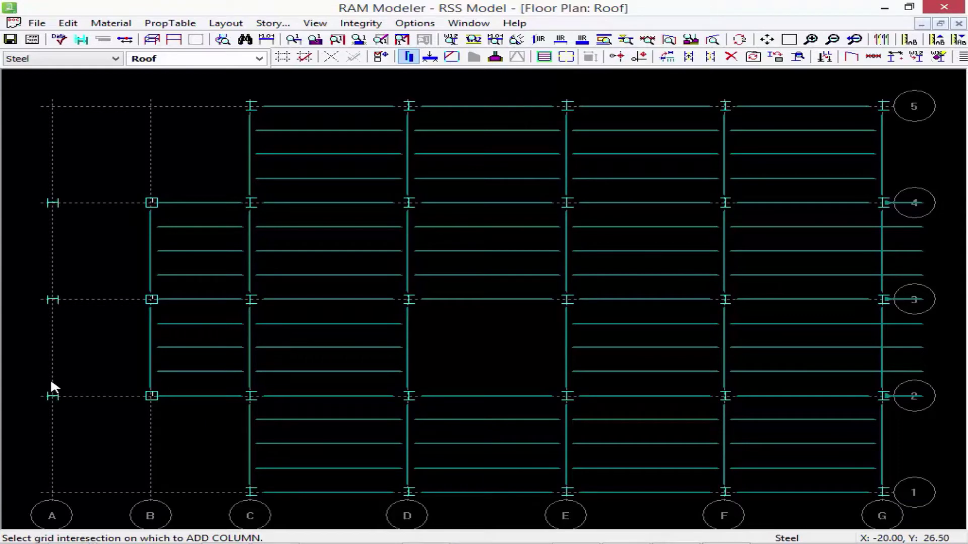
- Draw single on-grid beams from A to B along lines 4 and 2, plus one along grid A
left_click(431, 57)
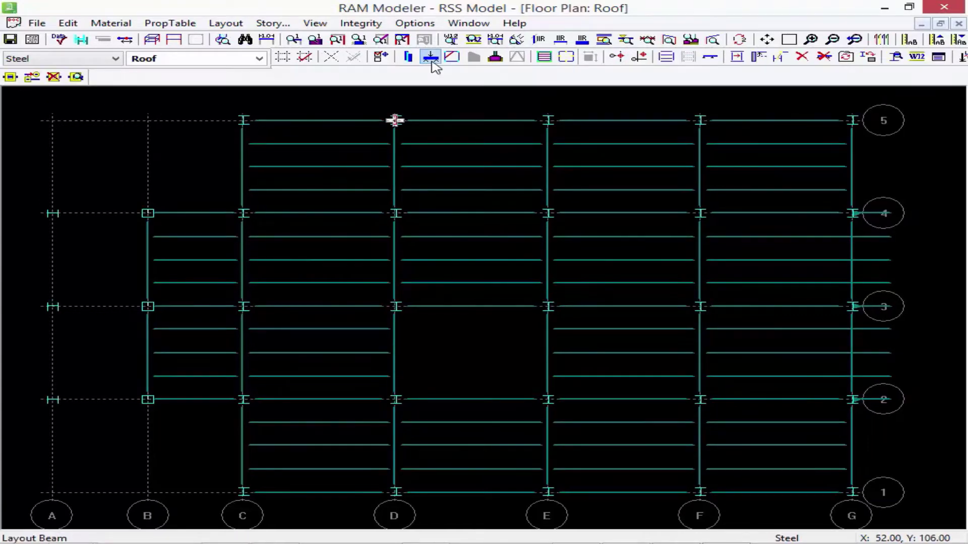
left_click(615, 58)
left_click(537, 232)
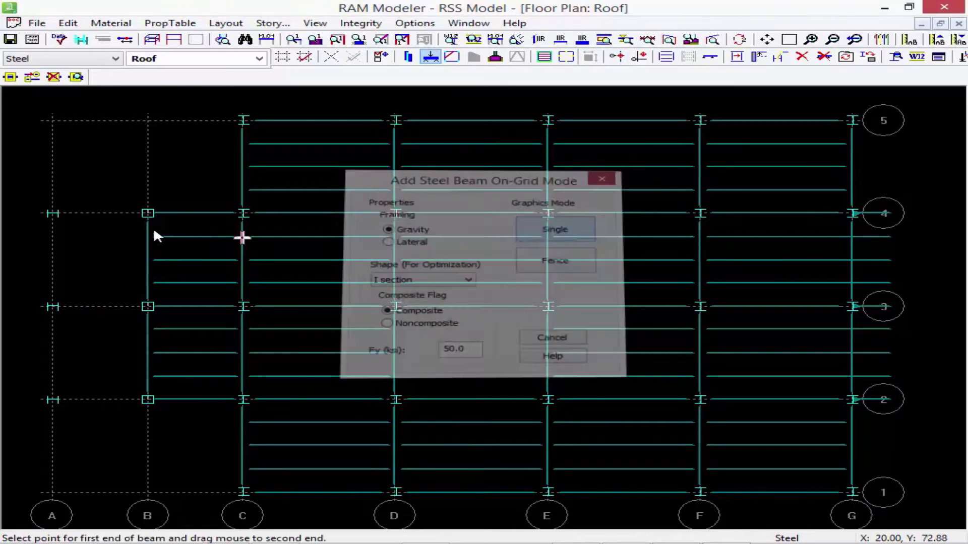
mouse_move(152, 210)
left_mouse_down()
mouse_move(64, 213)
mouse_move(41, 306)
mouse_move(137, 307)
left_mouse_up()
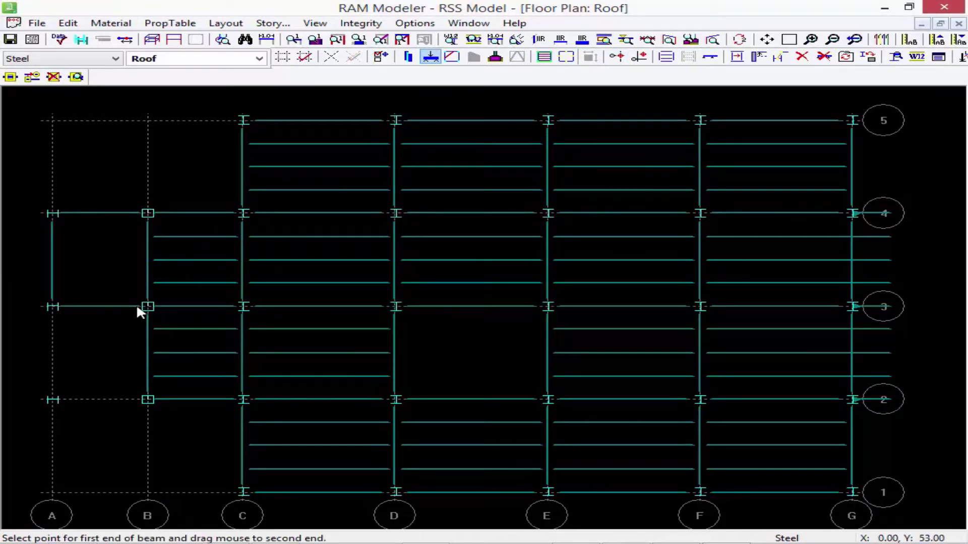
left_click_drag(147, 401, 52, 306)
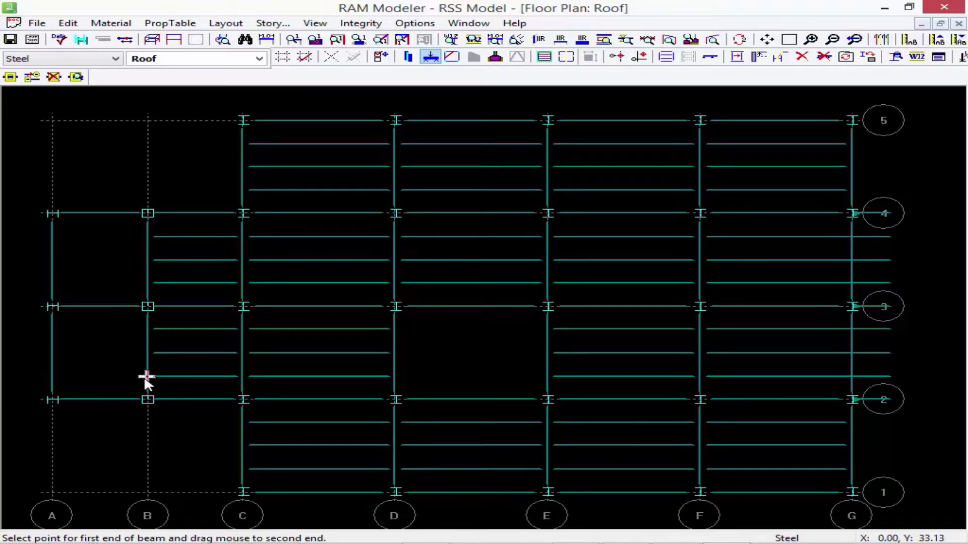
left_click_drag(88, 367, 95, 334)
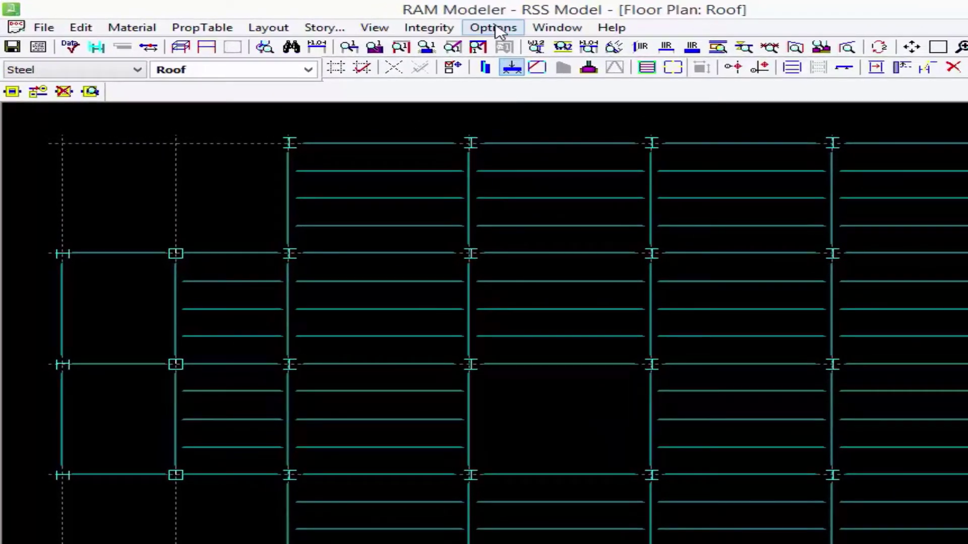
left_click(495, 28)
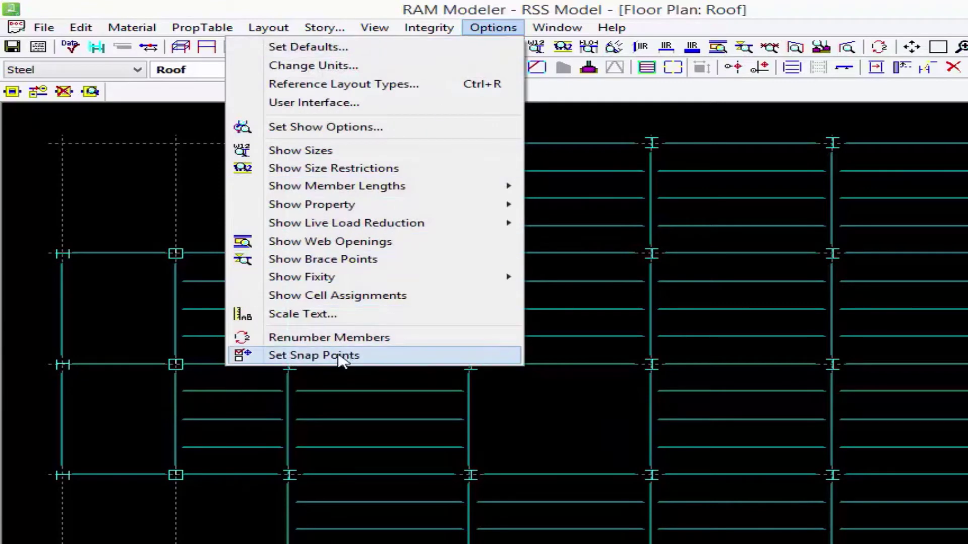
left_click(312, 355)
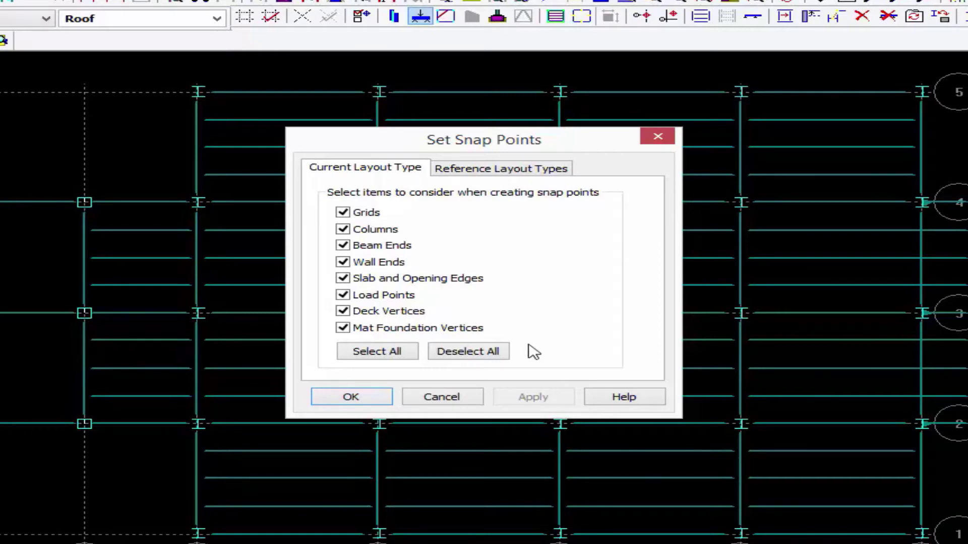
left_click(467, 399)
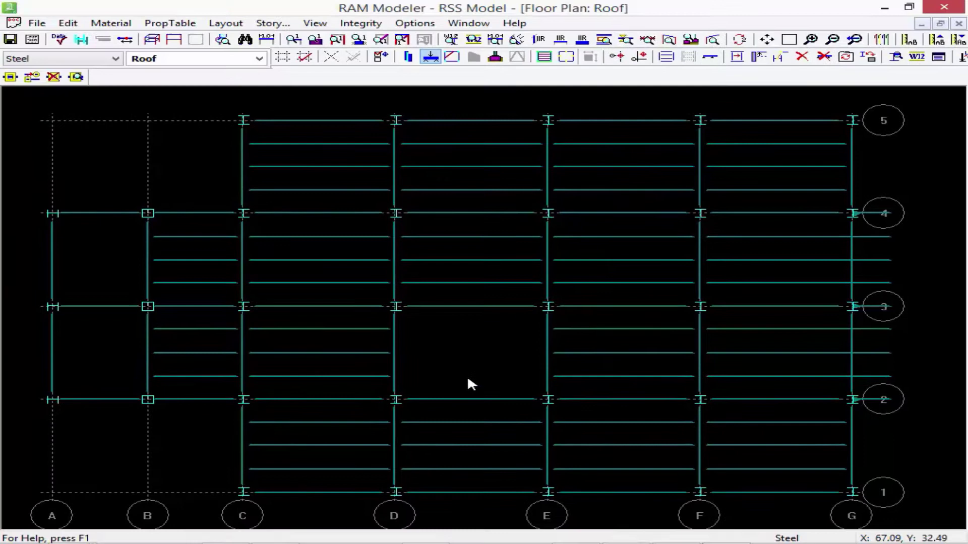
- Check Steel Floor in Reference Layout Types so it shows dimmed under the Roof plan
left_click(415, 23)
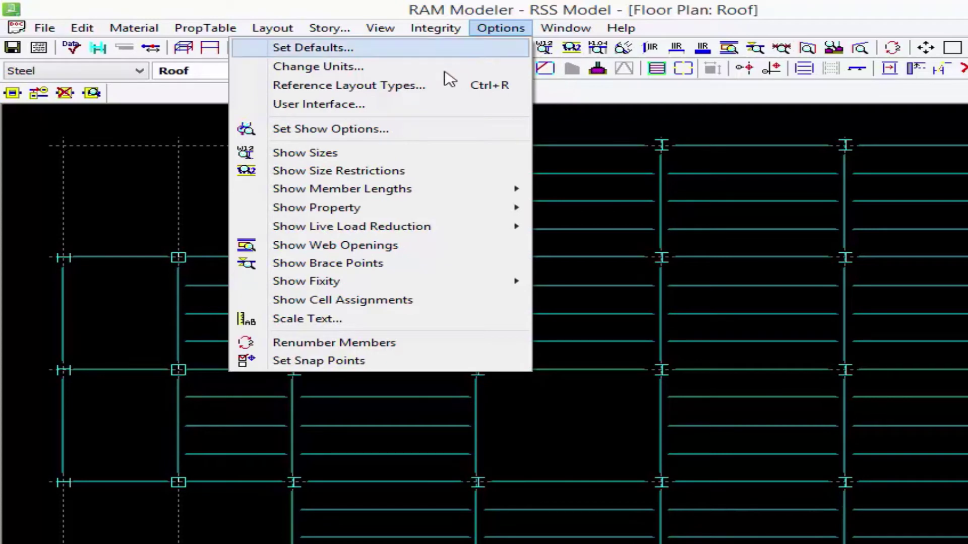
left_click(397, 88)
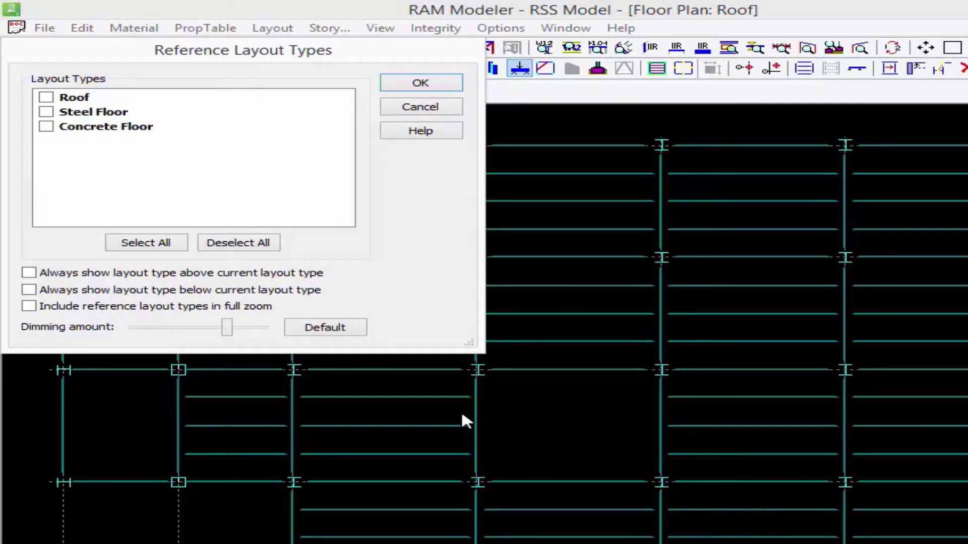
left_click(45, 111)
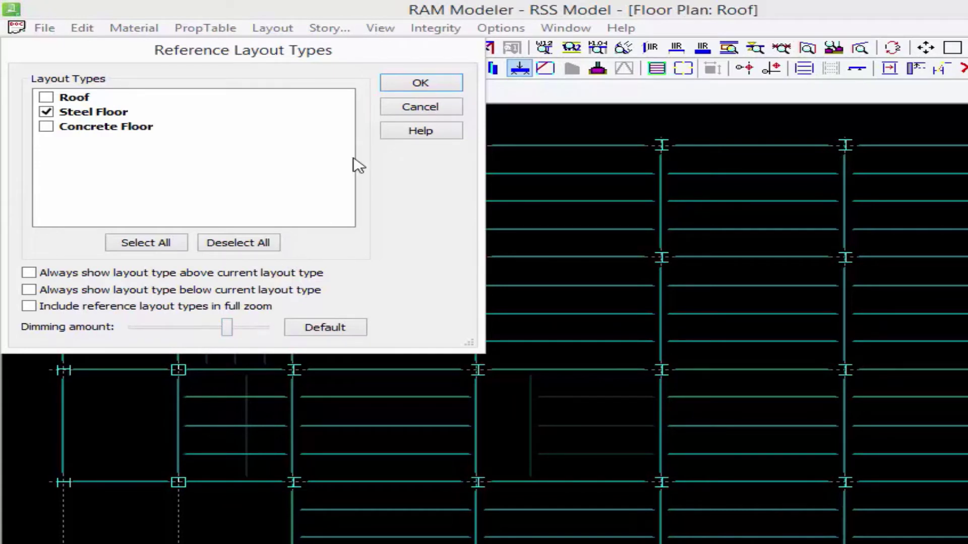
left_click(391, 87)
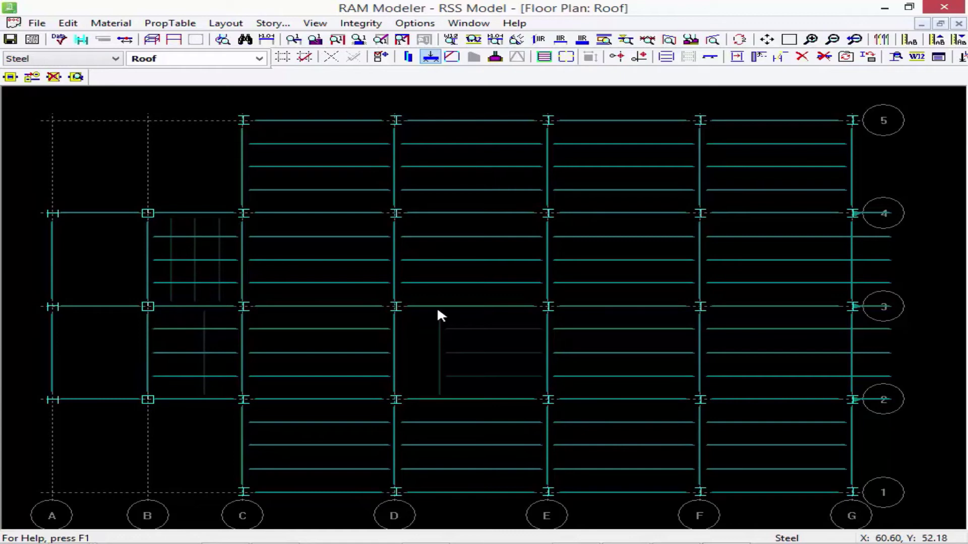
- Enable Beam Ends as the snap point for reference layout types
left_click(414, 24)
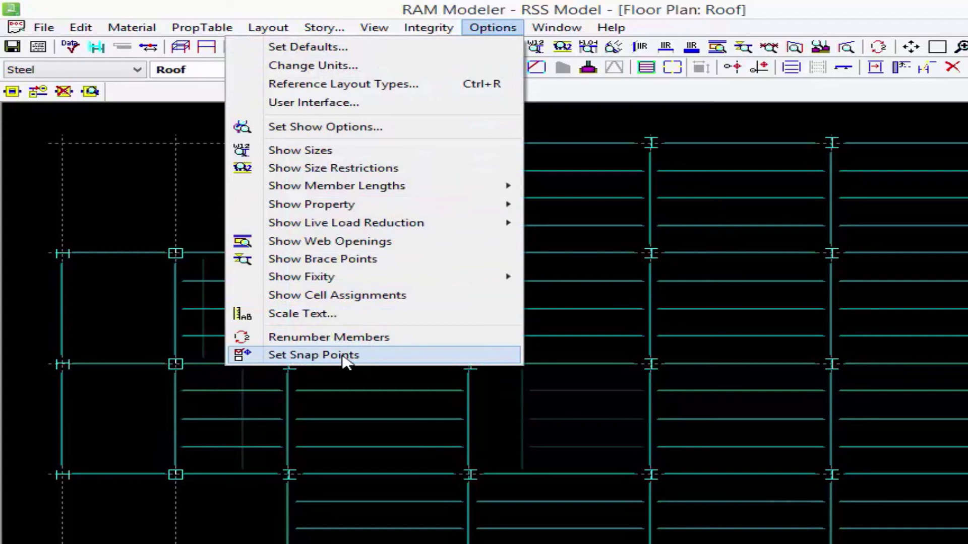
left_click(339, 359)
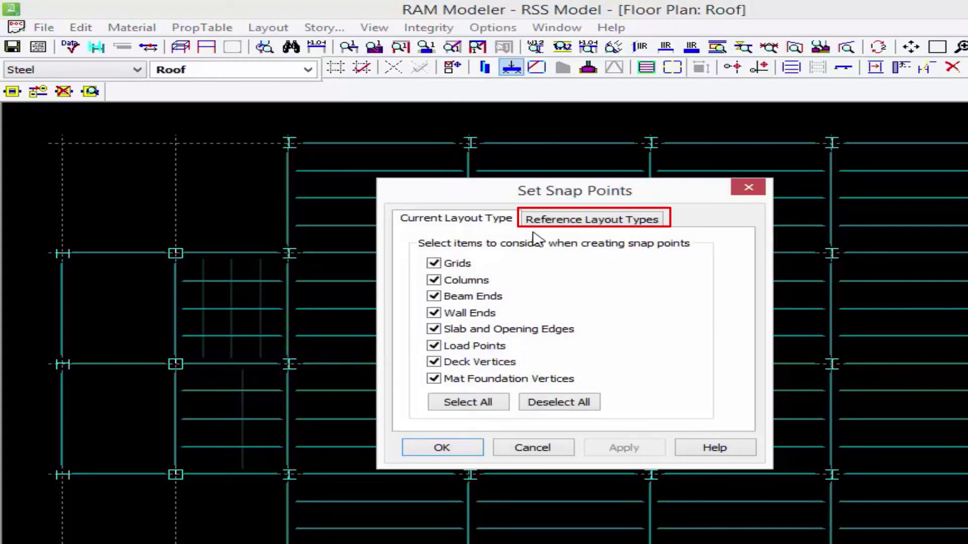
left_click(543, 222)
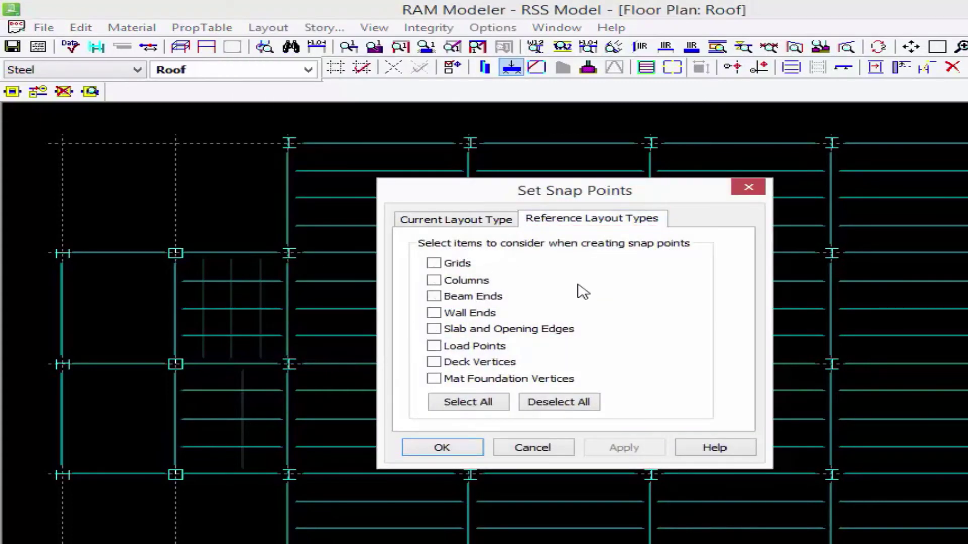
left_click(435, 298)
left_click(451, 453)
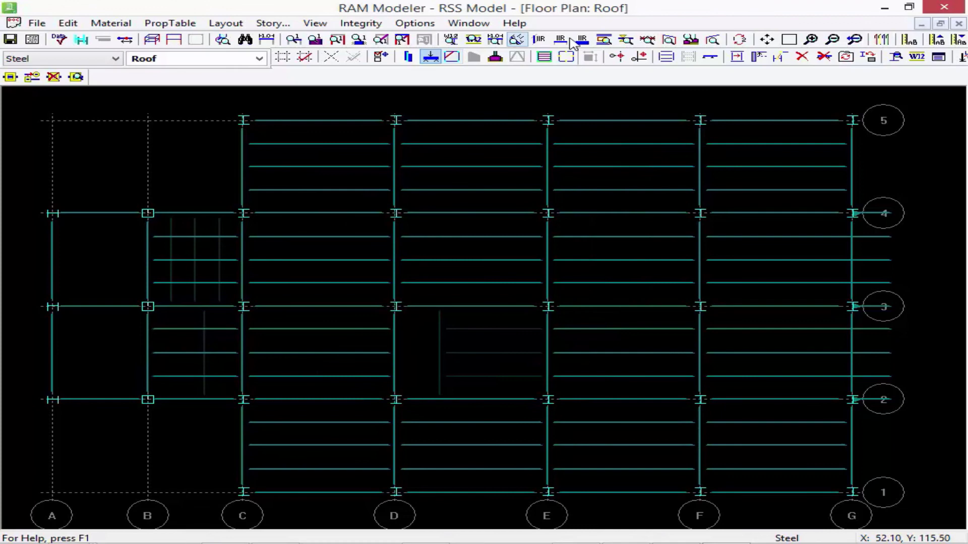
- Draw a single off-grid beam from the Steel Floor beam end at line 3 to line 2, between D and E
left_click(632, 60)
left_click(538, 224)
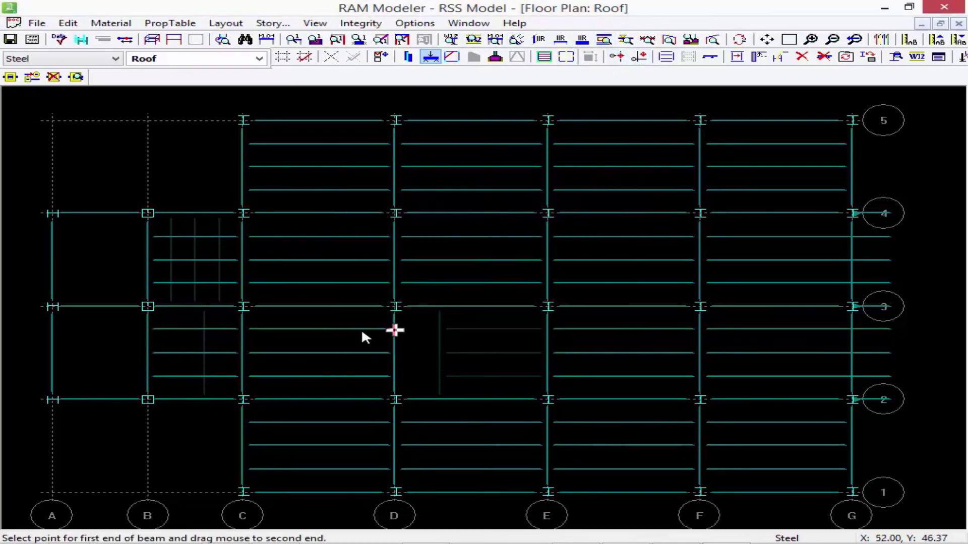
left_click_drag(439, 306, 434, 398)
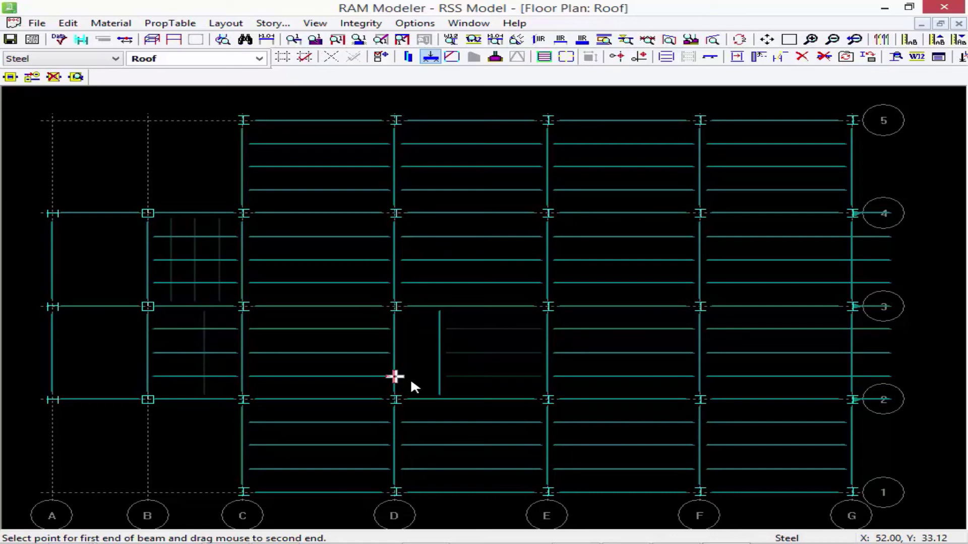
- Uncheck Steel Floor in Reference Layout Types to hide the reference layout
left_click(414, 24)
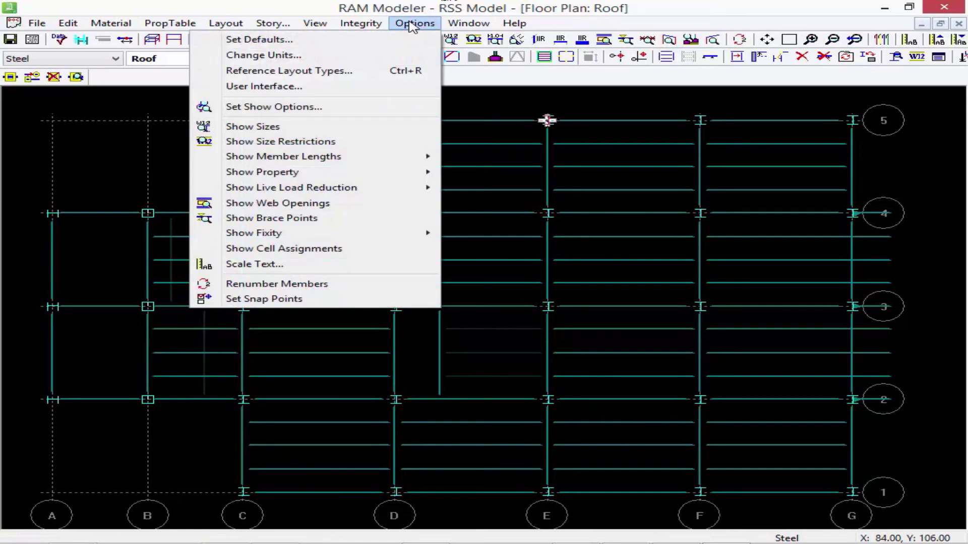
left_click(347, 71)
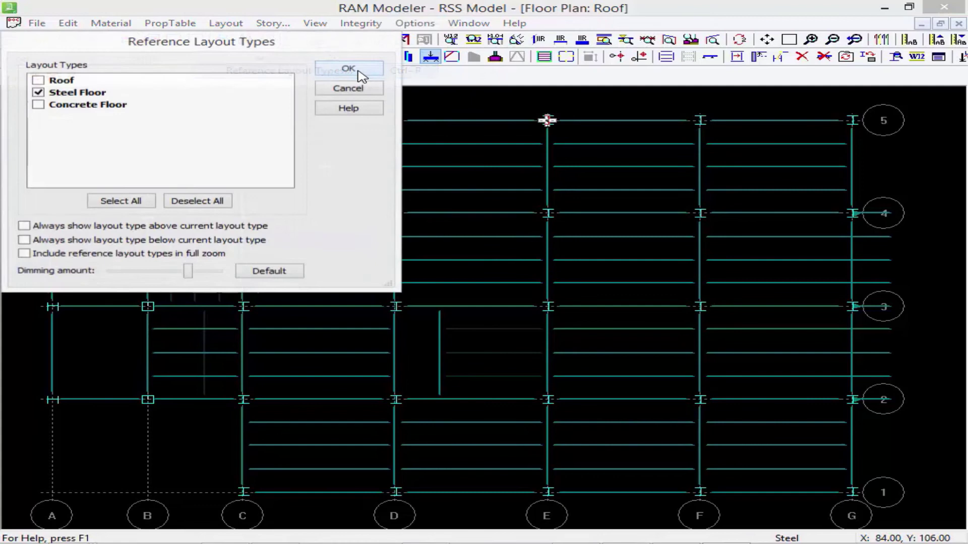
left_click(38, 92)
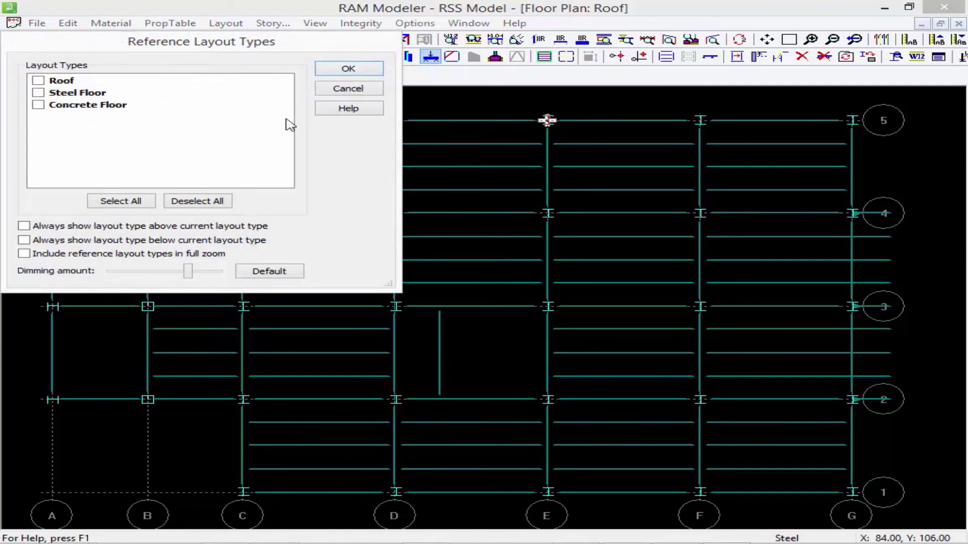
left_click(347, 73)
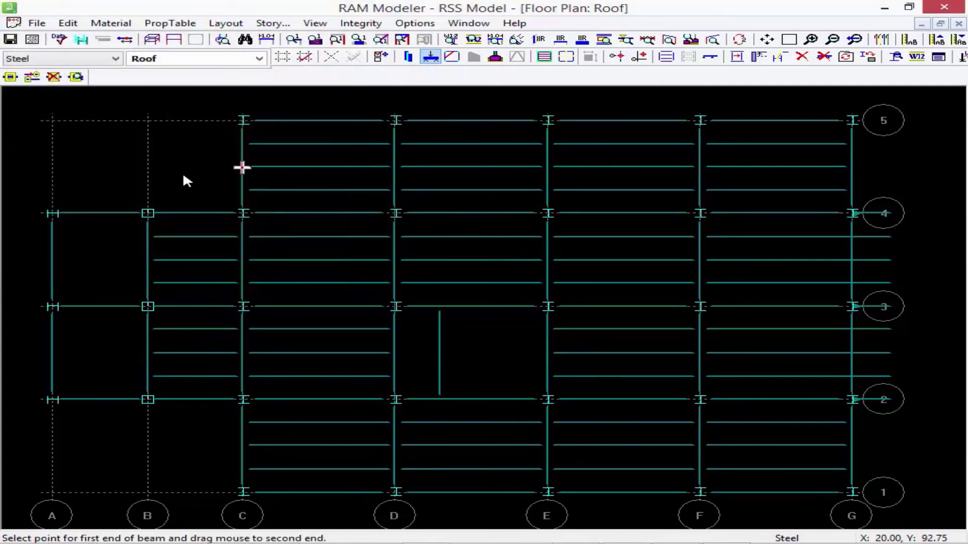